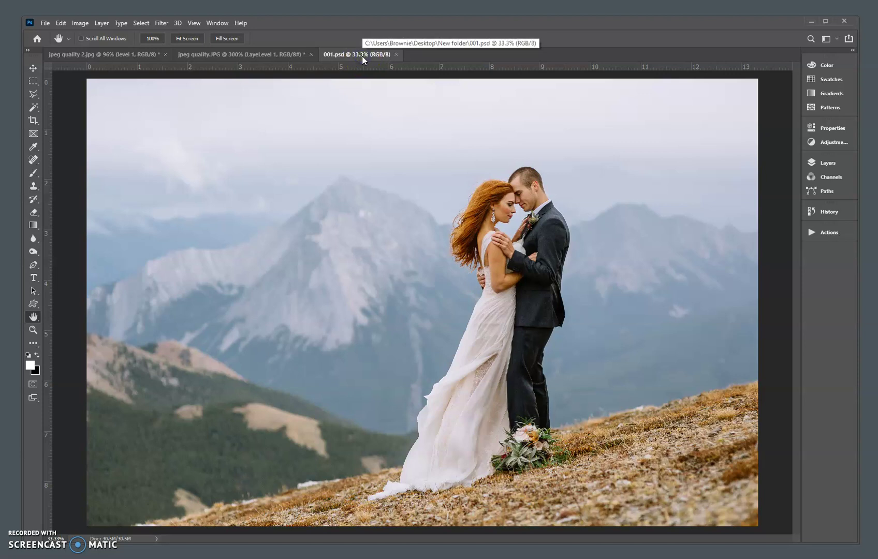
# Save 001 with Save As in the JPEG (*.JPG;*.JPEG;*.JPE) format
pyautogui.click(45, 23)
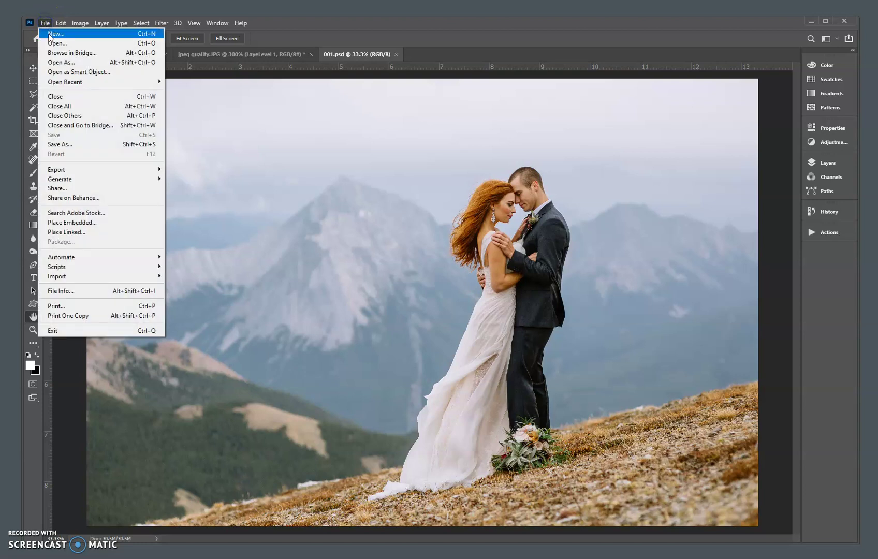
pyautogui.click(76, 145)
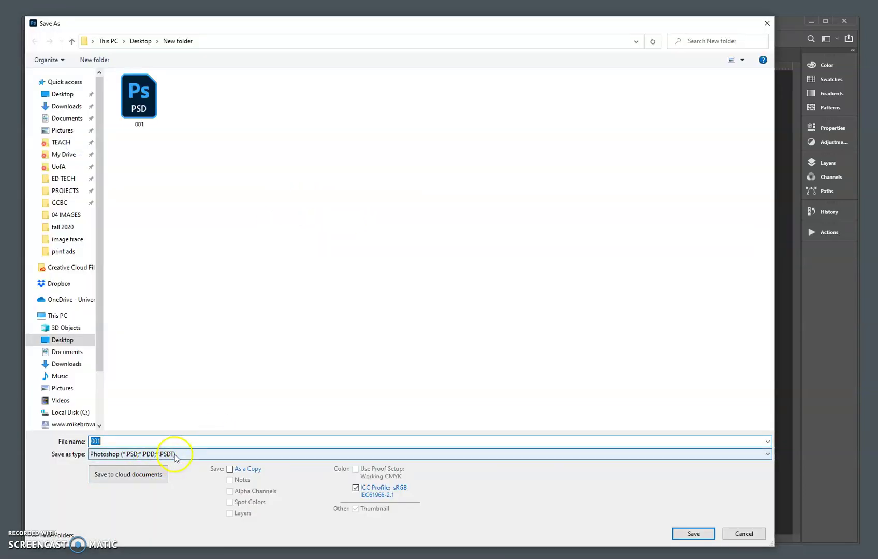
pyautogui.click(170, 454)
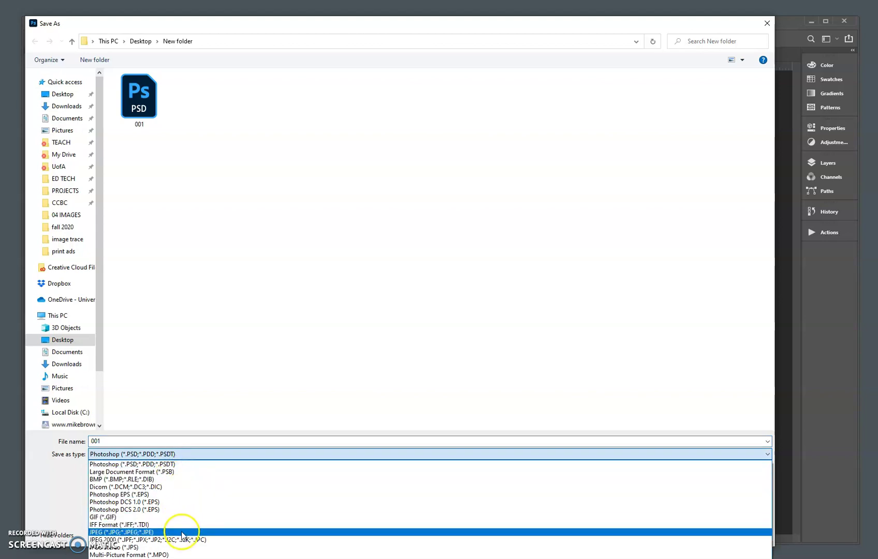
pyautogui.click(181, 532)
pyautogui.click(705, 539)
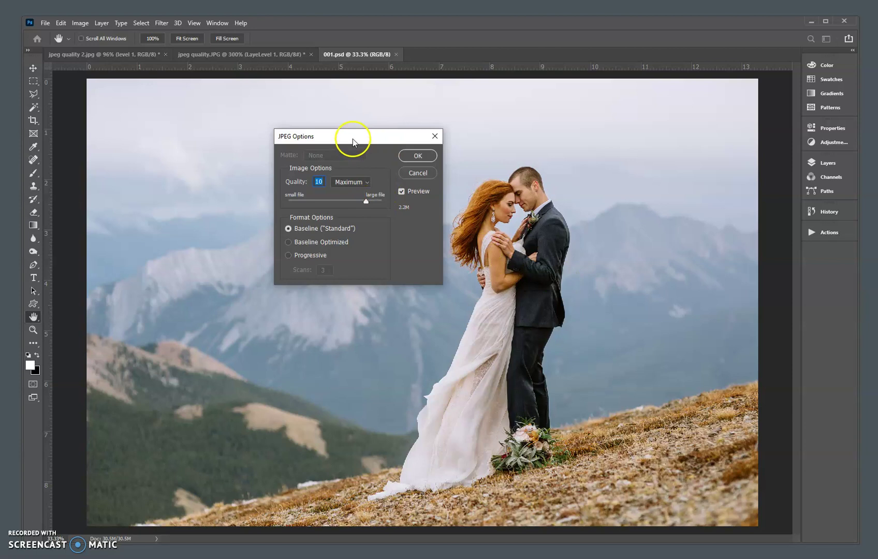
# Lower the JPEG Quality slider to 8 High (about 1.1M), keeping Baseline ("Standard") format
pyautogui.moveTo(353, 139); pyautogui.dragTo(356, 138)
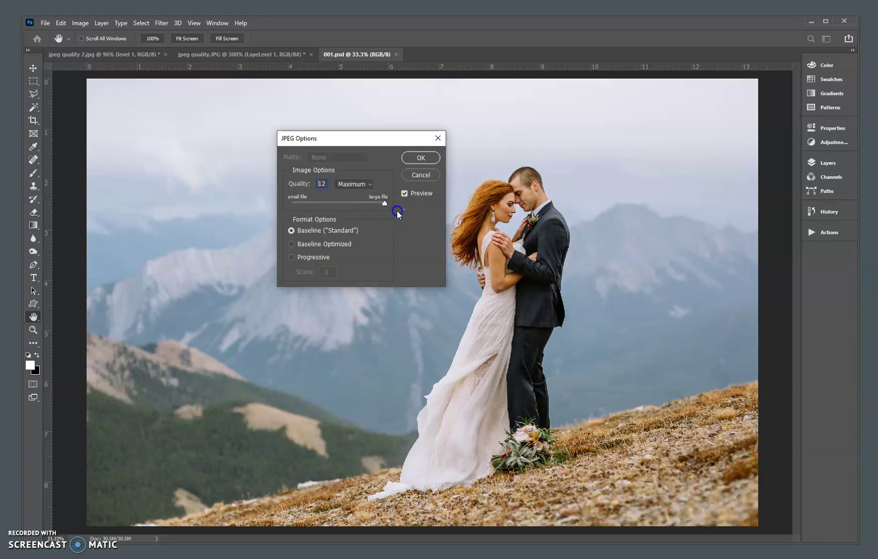
pyautogui.moveTo(378, 204); pyautogui.dragTo(356, 213)
pyautogui.click(318, 232)
pyautogui.click(311, 232)
pyautogui.click(320, 181)
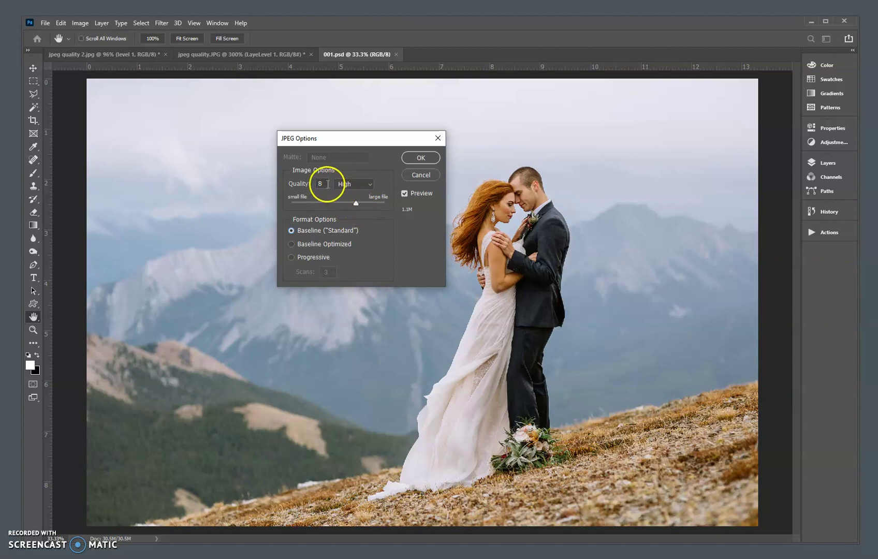
# Try Quality 10, then 12, then 7 Medium (about 833.2K), and cancel the JPEG save
pyautogui.click(313, 179)
pyautogui.write('10')
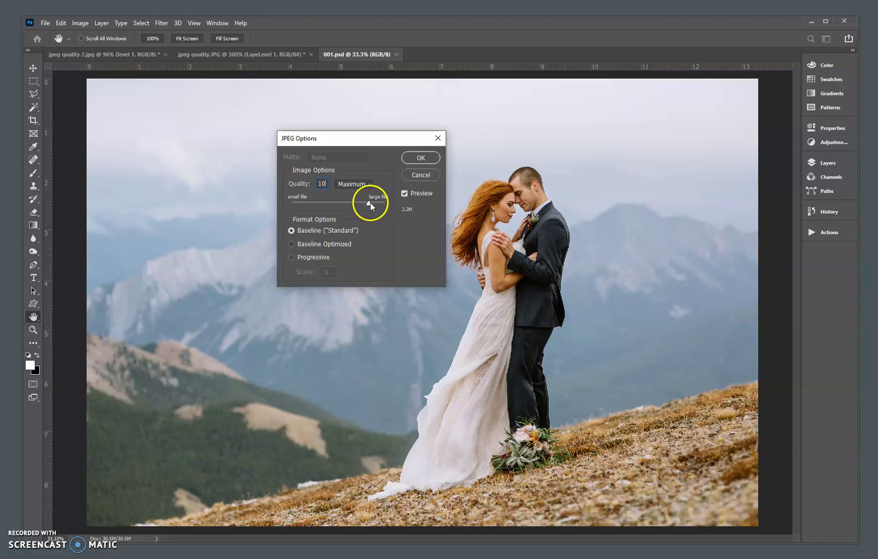
pyautogui.moveTo(371, 203)
pyautogui.mouseDown()
pyautogui.moveTo(383, 204)
pyautogui.moveTo(371, 203)
pyautogui.mouseUp()
pyautogui.moveTo(371, 204); pyautogui.dragTo(346, 216)
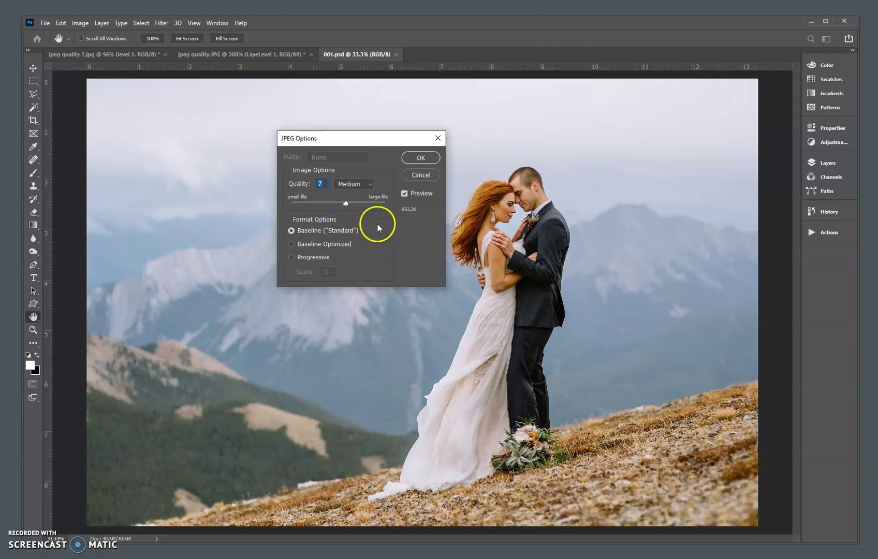
pyautogui.click(433, 179)
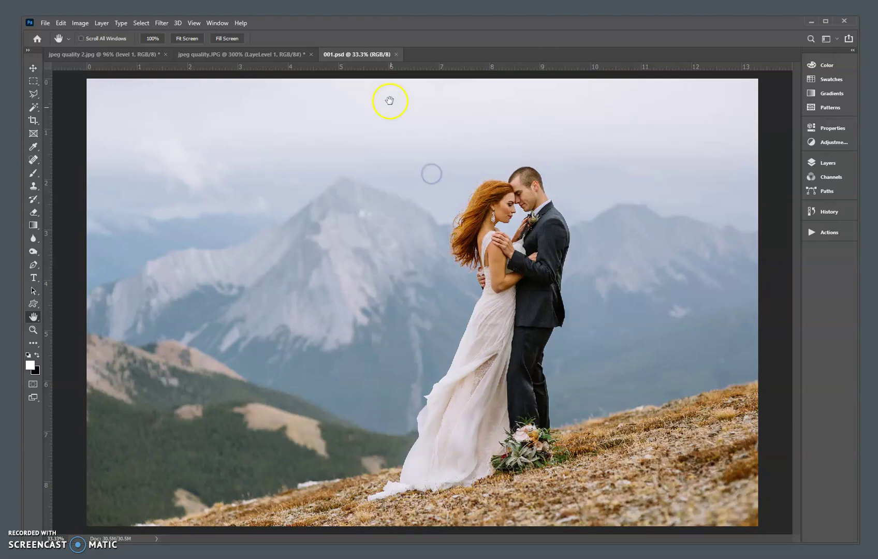
# Close the 001.psd document so jpeg quality 2.jpg is displayed
pyautogui.click(397, 54)
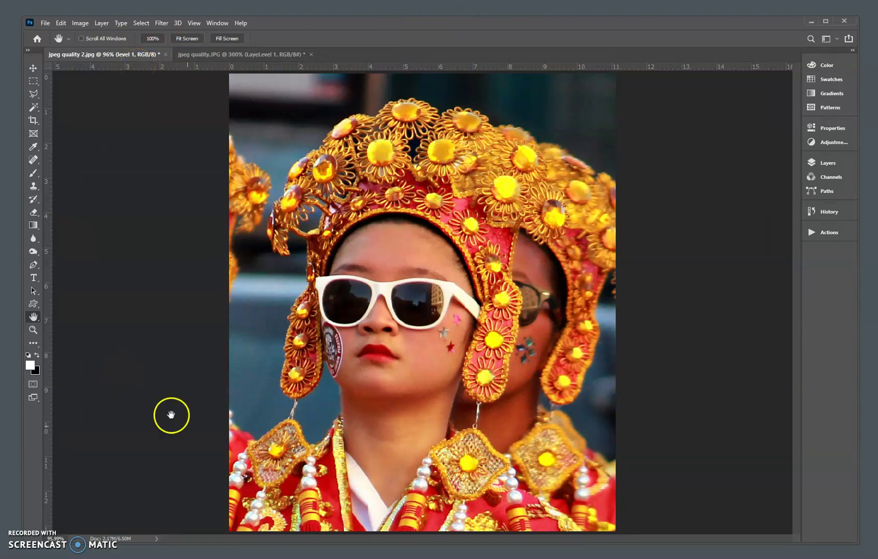
pyautogui.click(800, 315)
pyautogui.click(808, 323)
pyautogui.click(763, 342)
pyautogui.moveTo(755, 337); pyautogui.dragTo(676, 365)
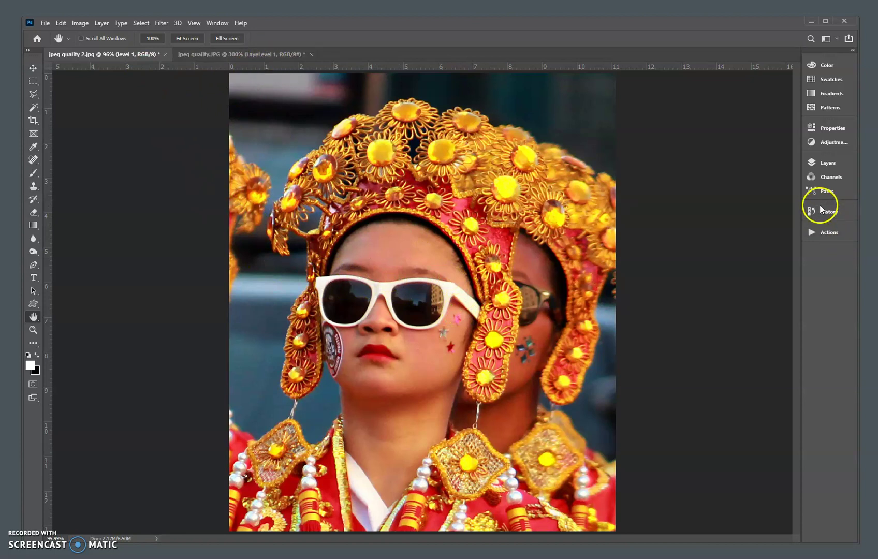
# Show the Layers panel and hide the level 10 and level 5 layers to reveal level 1
pyautogui.click(832, 164)
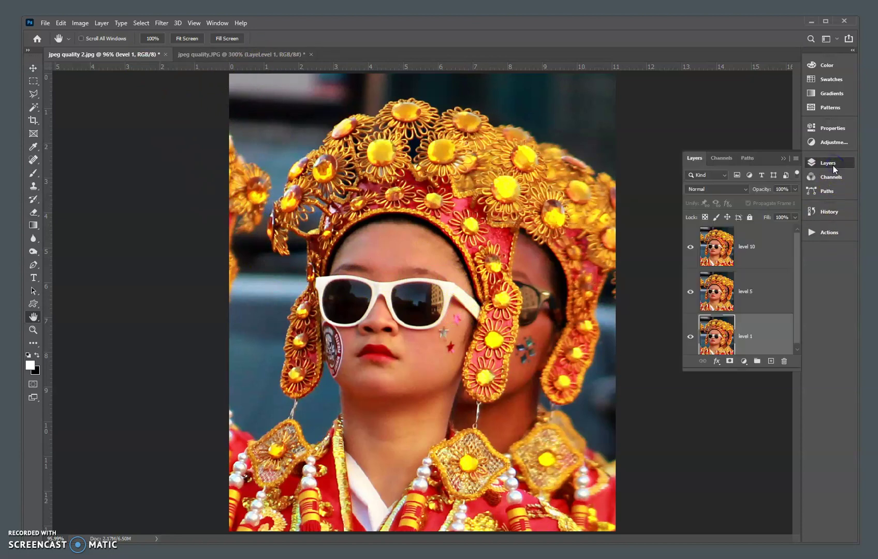
pyautogui.click(764, 244)
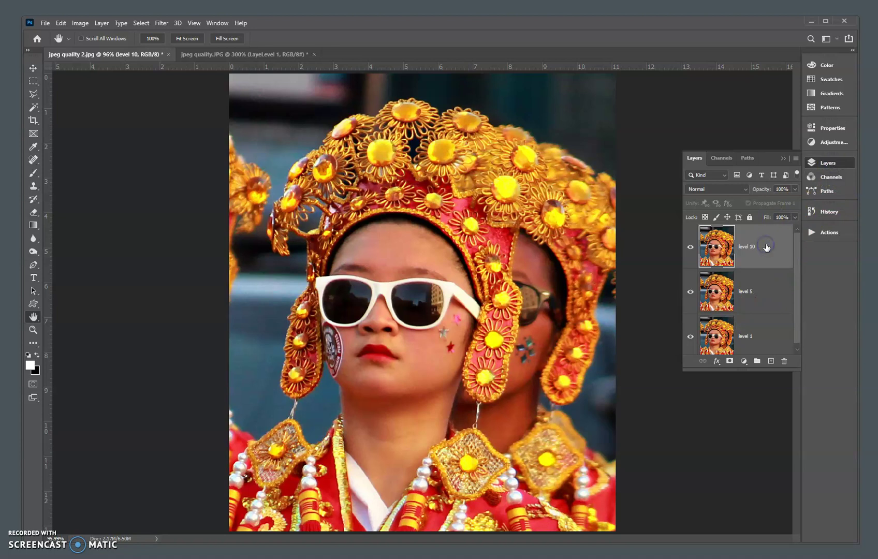
pyautogui.click(690, 248)
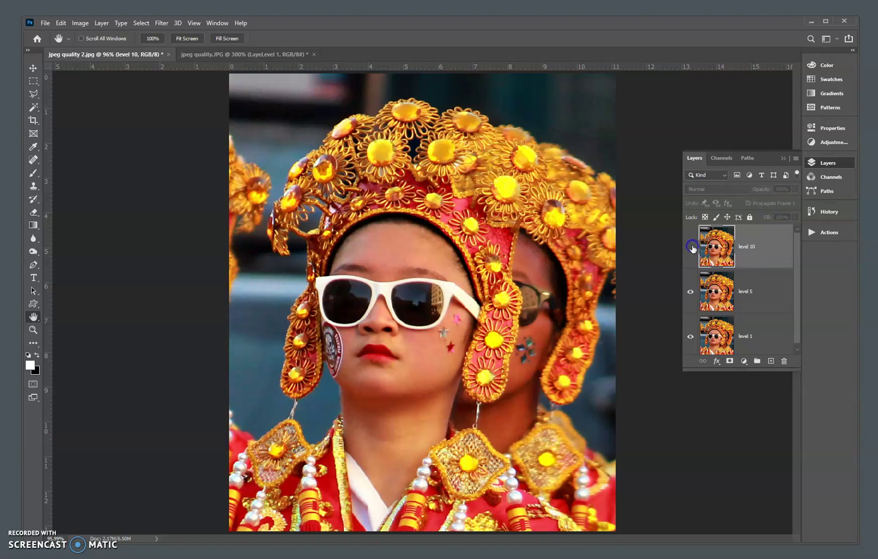
pyautogui.click(693, 295)
pyautogui.click(696, 325)
pyautogui.moveTo(697, 331); pyautogui.dragTo(696, 306)
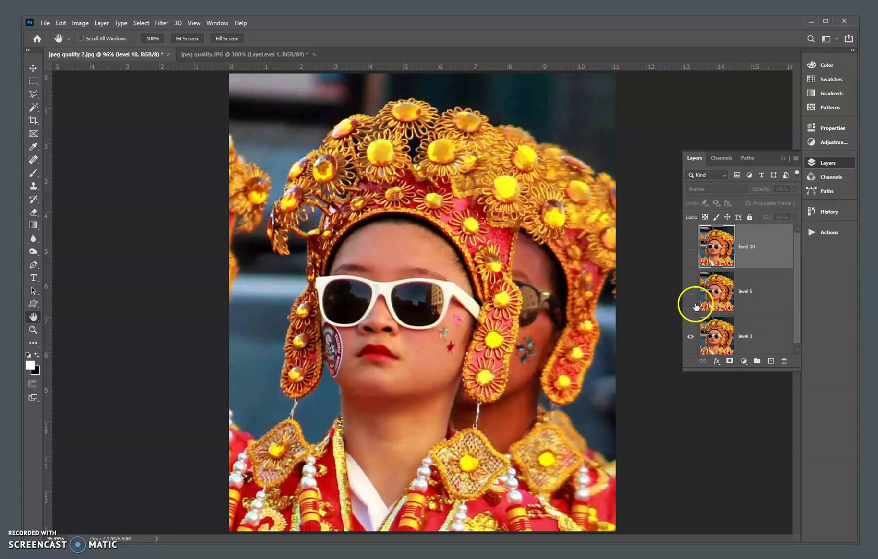
# Turn the level 5 and level 10 layers back on so all three are visible
pyautogui.click(690, 293)
pyautogui.click(702, 252)
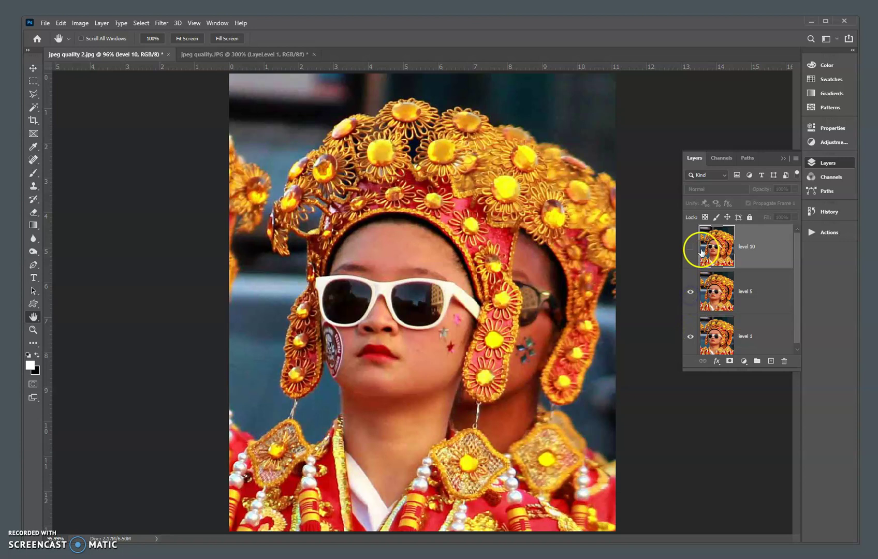
pyautogui.click(693, 248)
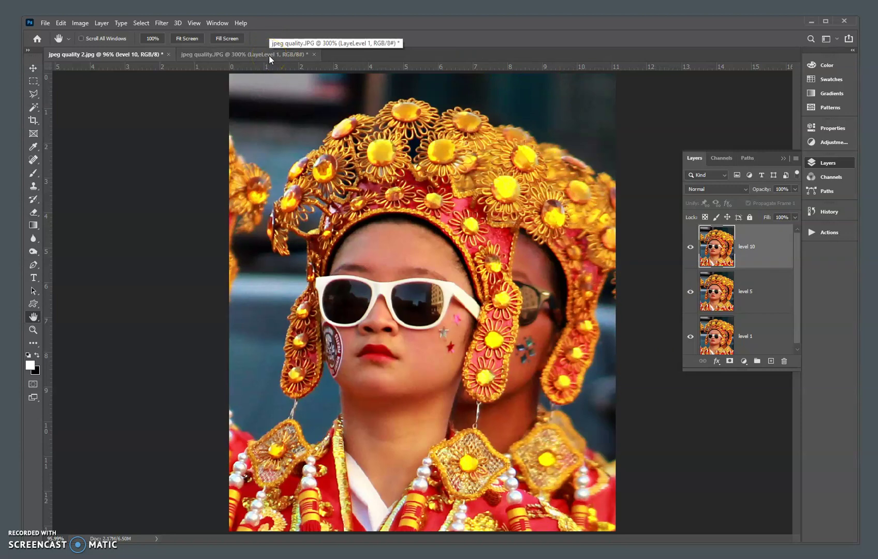
pyautogui.click(269, 56)
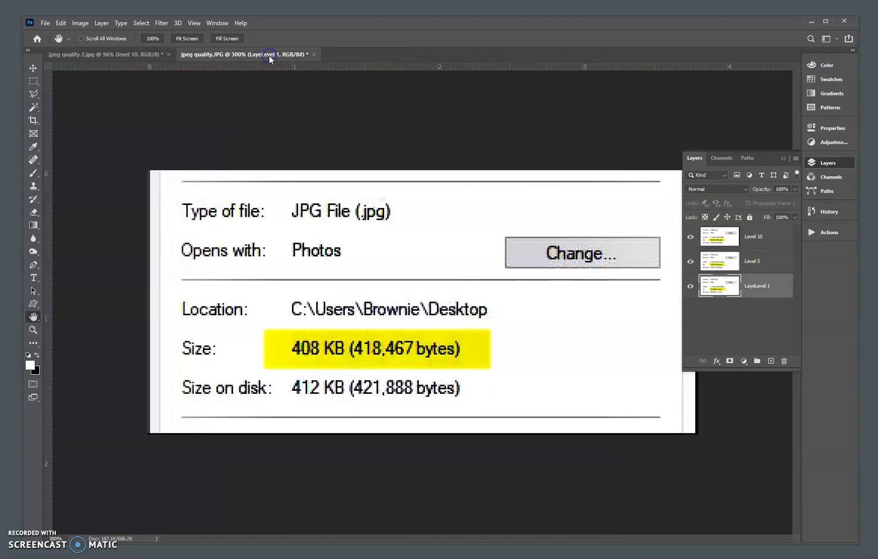
pyautogui.click(690, 237)
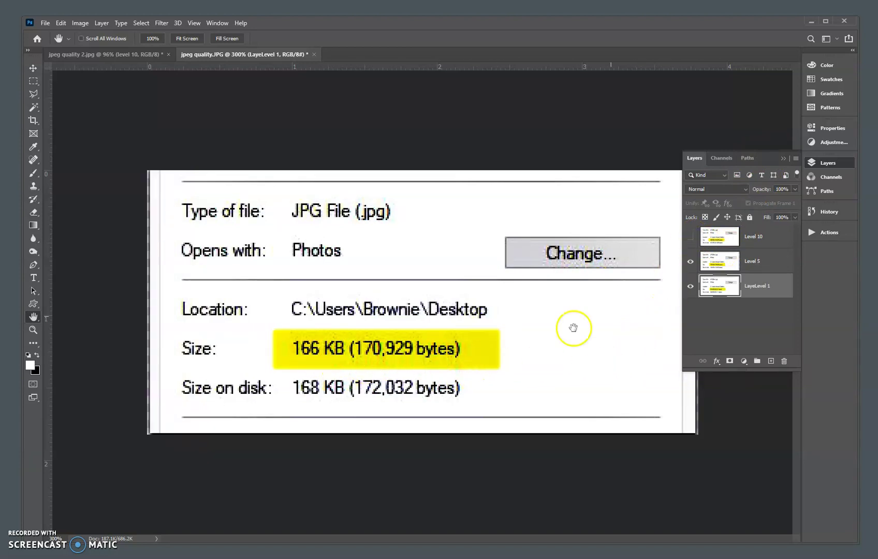
pyautogui.click(692, 236)
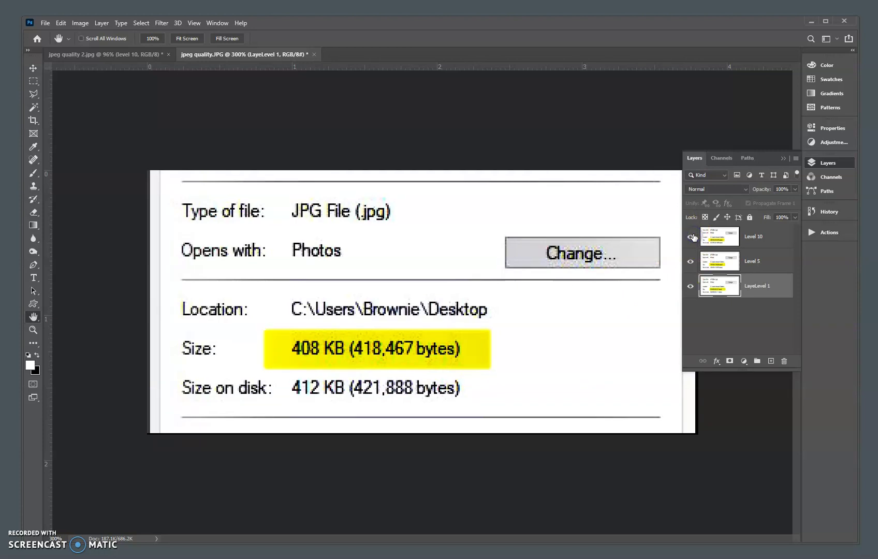
pyautogui.click(690, 262)
pyautogui.click(690, 237)
pyautogui.click(690, 262)
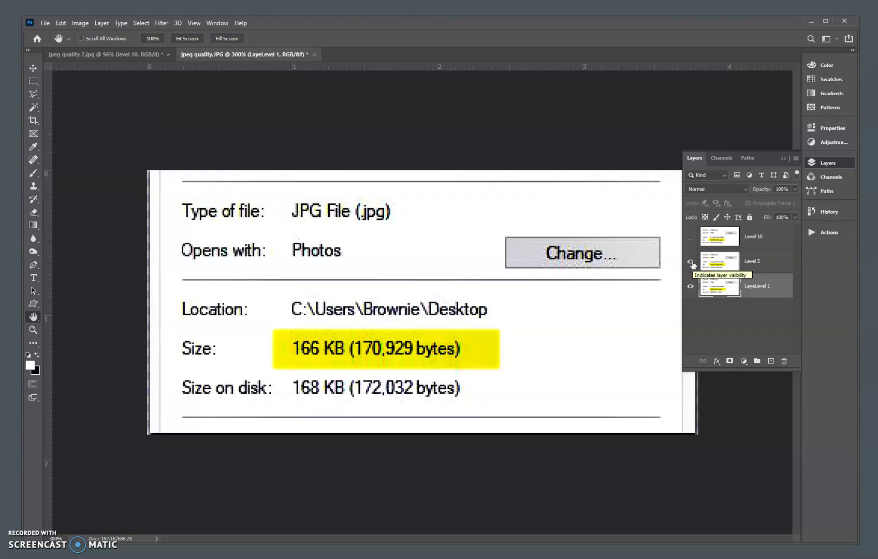
pyautogui.click(691, 263)
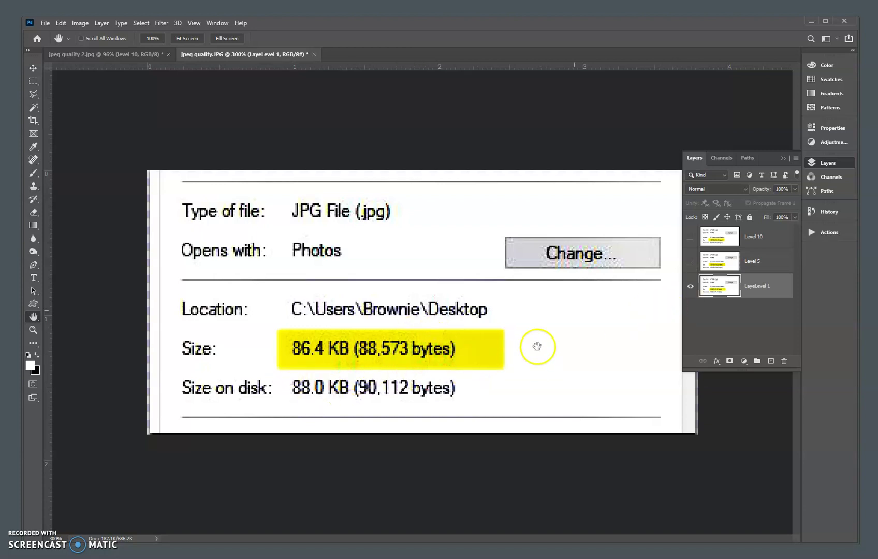
pyautogui.click(694, 263)
pyautogui.click(694, 237)
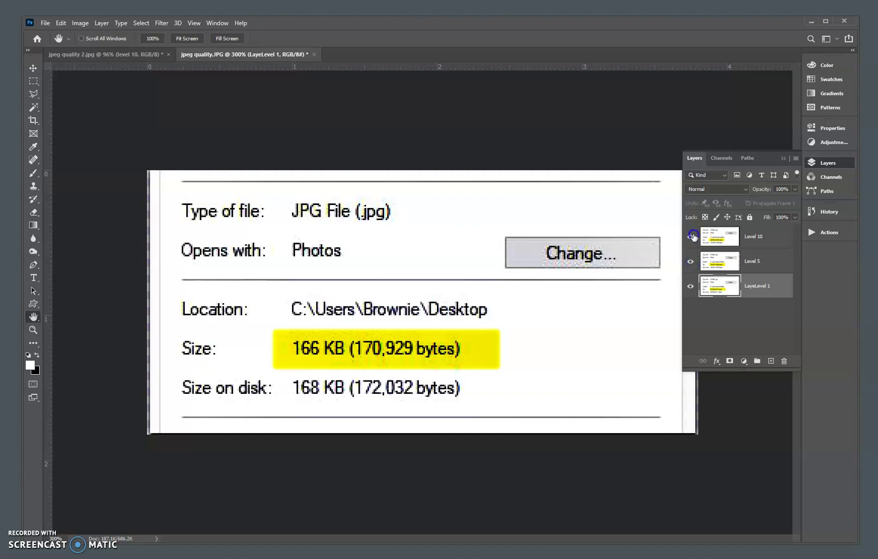
pyautogui.click(693, 229)
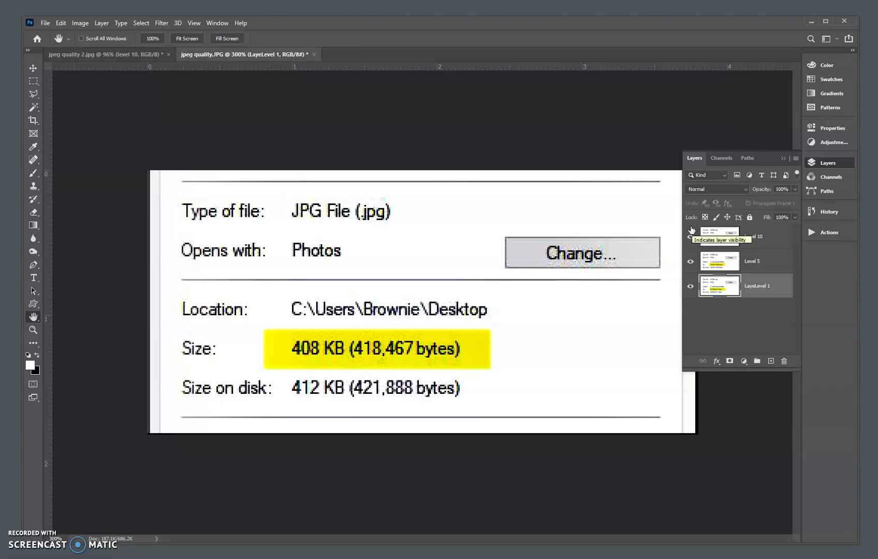
pyautogui.click(675, 229)
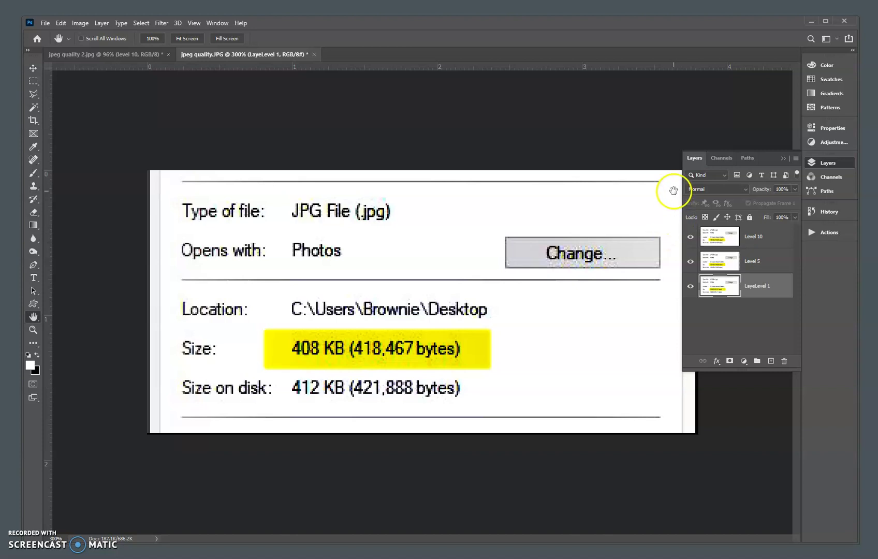
pyautogui.click(628, 123)
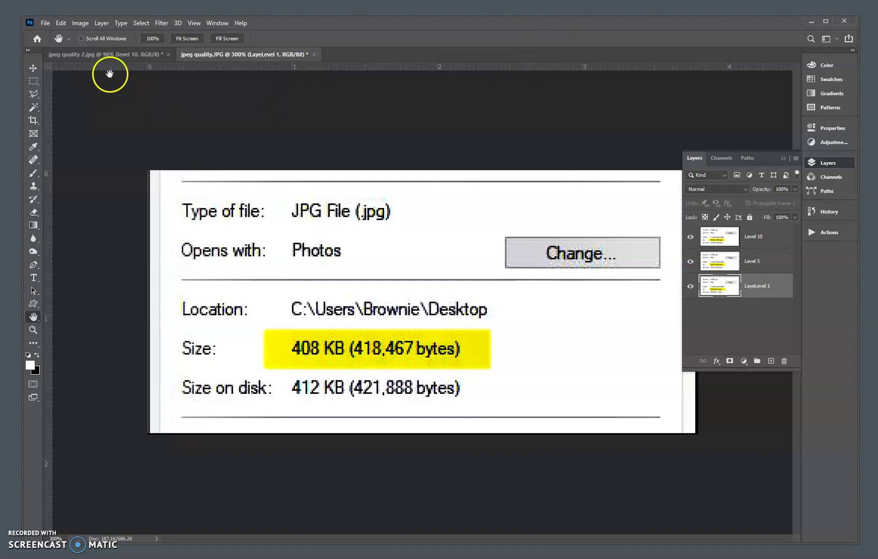
# Switch to jpeg quality 2.jpg and zoom in on the ornament beside her cheek
pyautogui.click(122, 55)
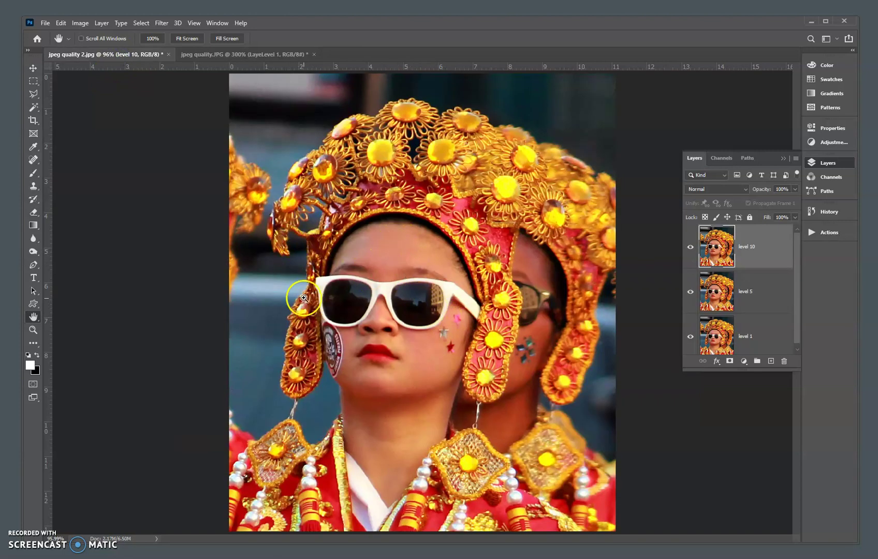
pyautogui.moveTo(291, 312); pyautogui.dragTo(371, 387)
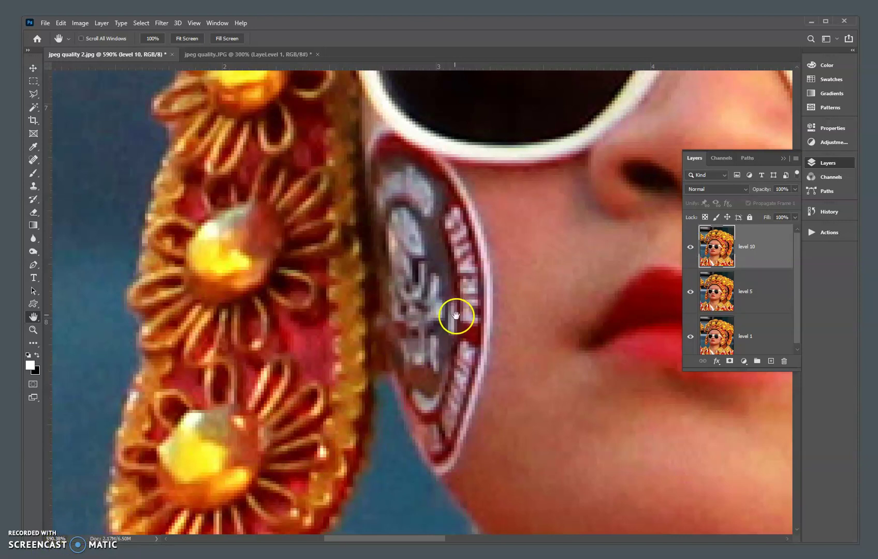
# Magnify the close-up to 700% and toggle level 10 off, on, then off to compare with level 5
pyautogui.keyDown('ctrl'); pyautogui.click(489, 321); pyautogui.keyUp('ctrl')
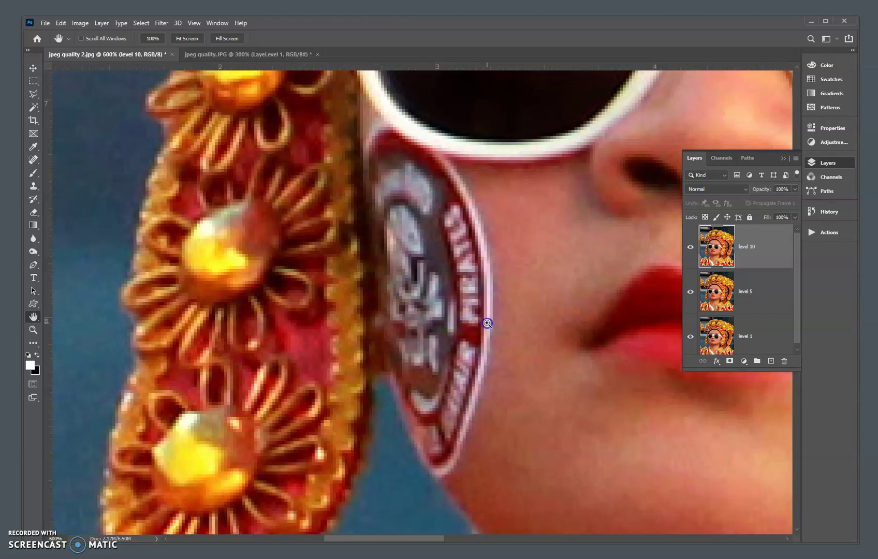
pyautogui.keyDown('ctrl'); pyautogui.click(488, 324); pyautogui.keyUp('ctrl')
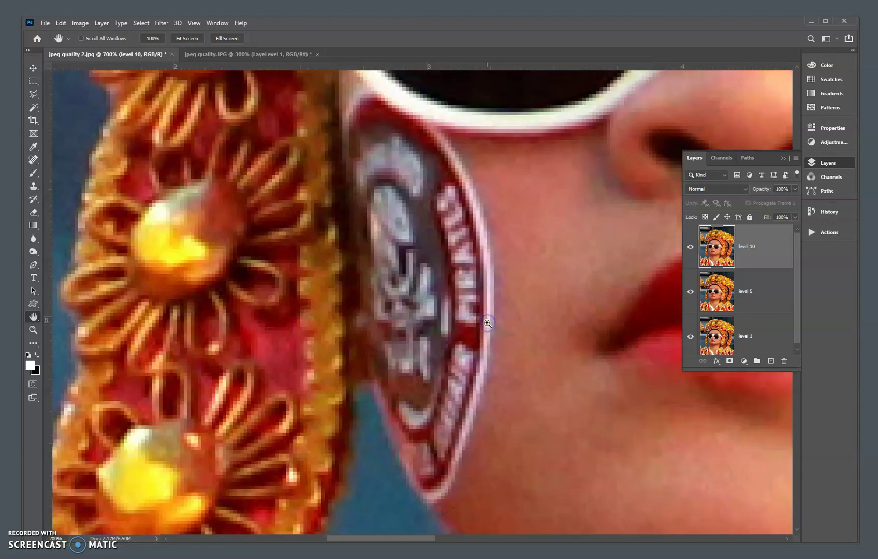
pyautogui.click(691, 249)
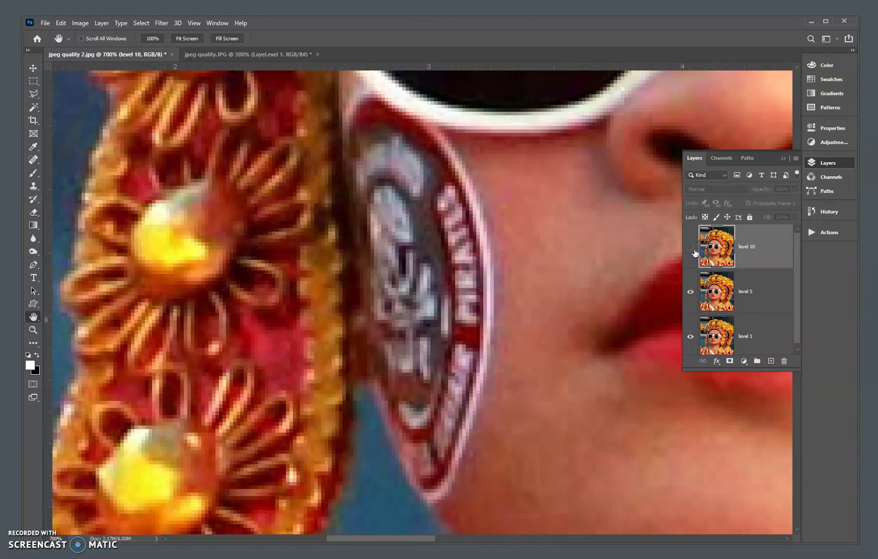
pyautogui.click(692, 248)
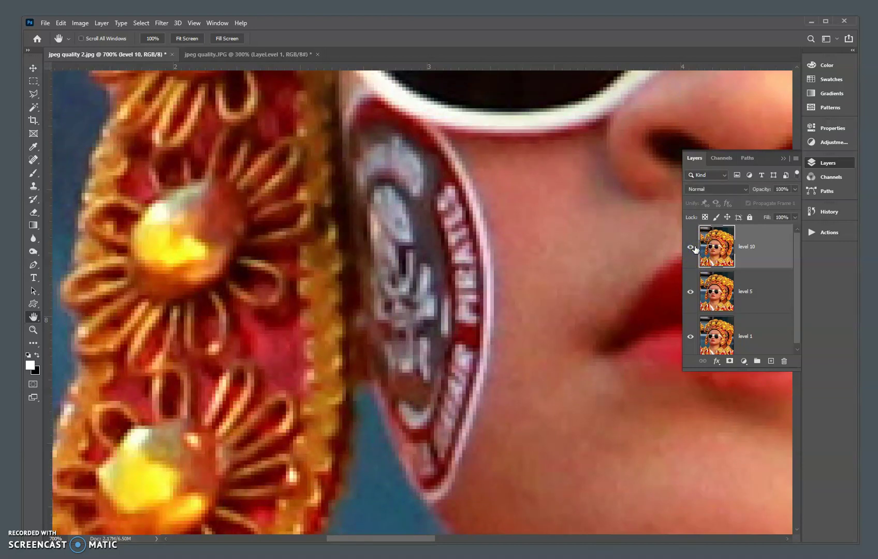
pyautogui.click(692, 248)
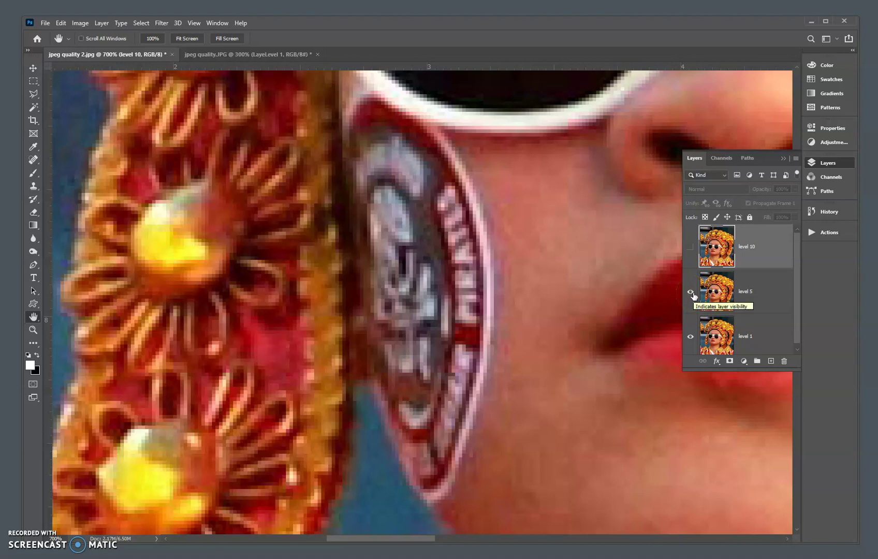
# Hide level 5, then toggle level 10 on and off twice, ending with only level 1 visible
pyautogui.click(692, 293)
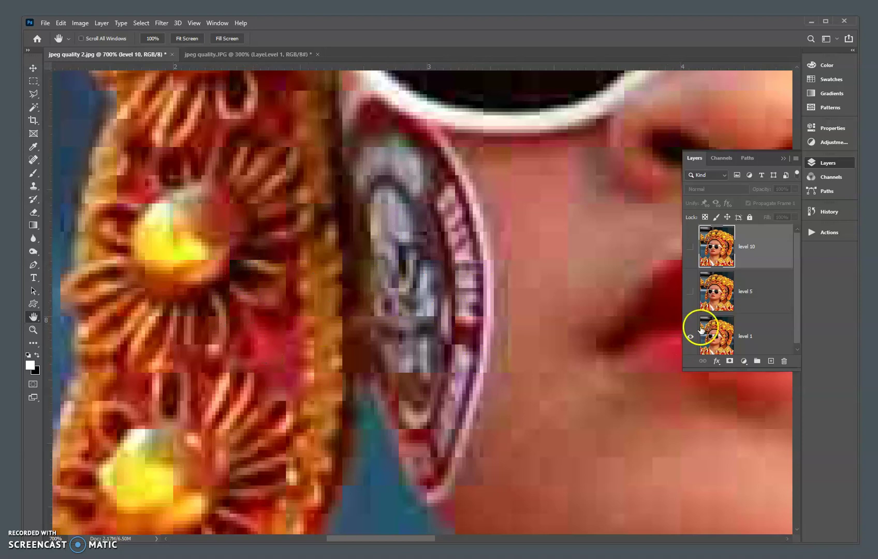
pyautogui.click(692, 248)
pyautogui.click(693, 249)
pyautogui.click(692, 248)
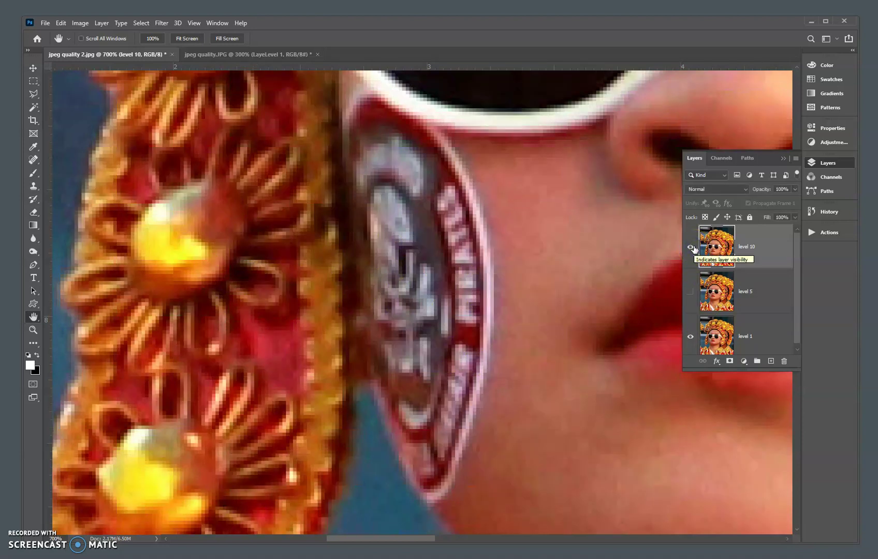
pyautogui.click(692, 248)
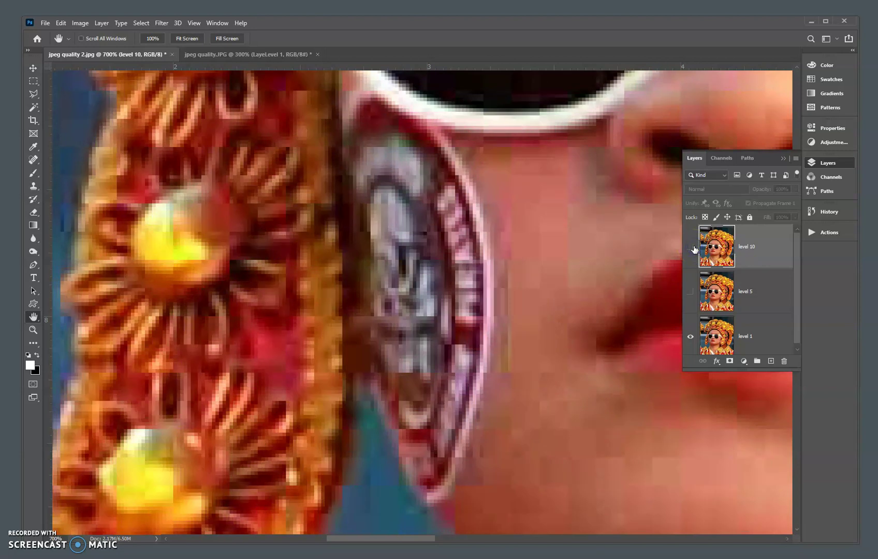